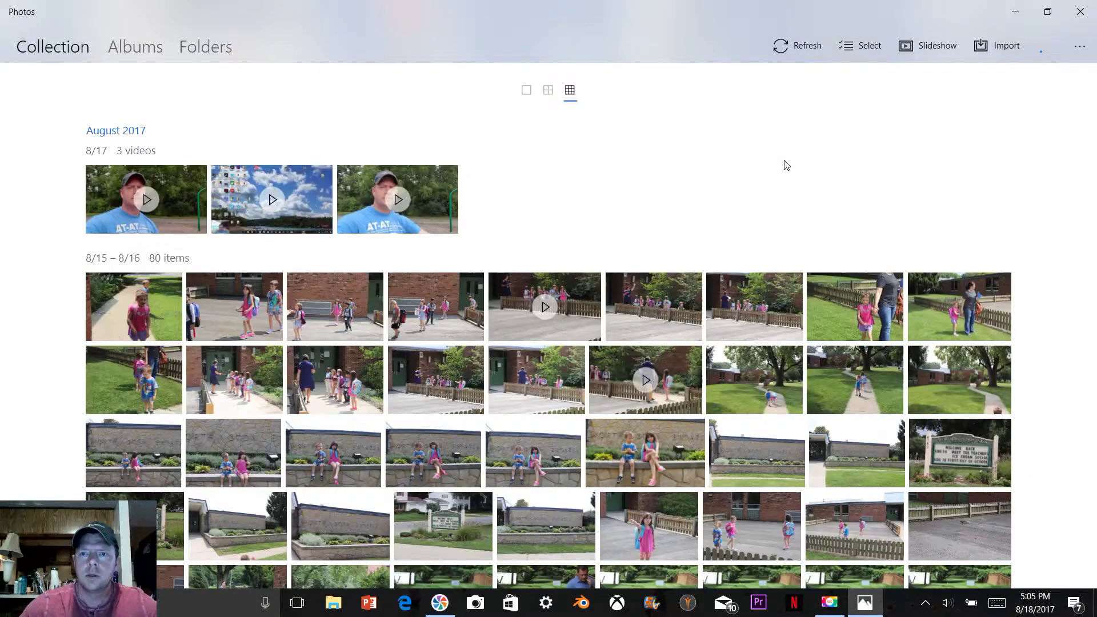
Browse by folder into Pictures > New folder to list its contents
{"action": "left_click", "coordinate": [204, 46]}
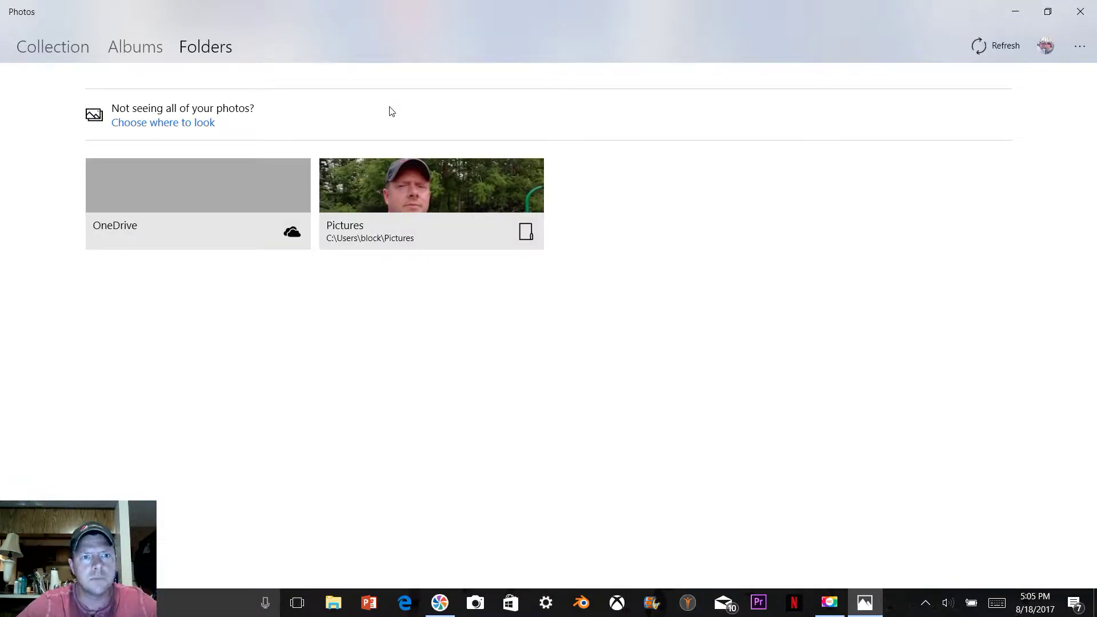
{"action": "left_click", "coordinate": [427, 194]}
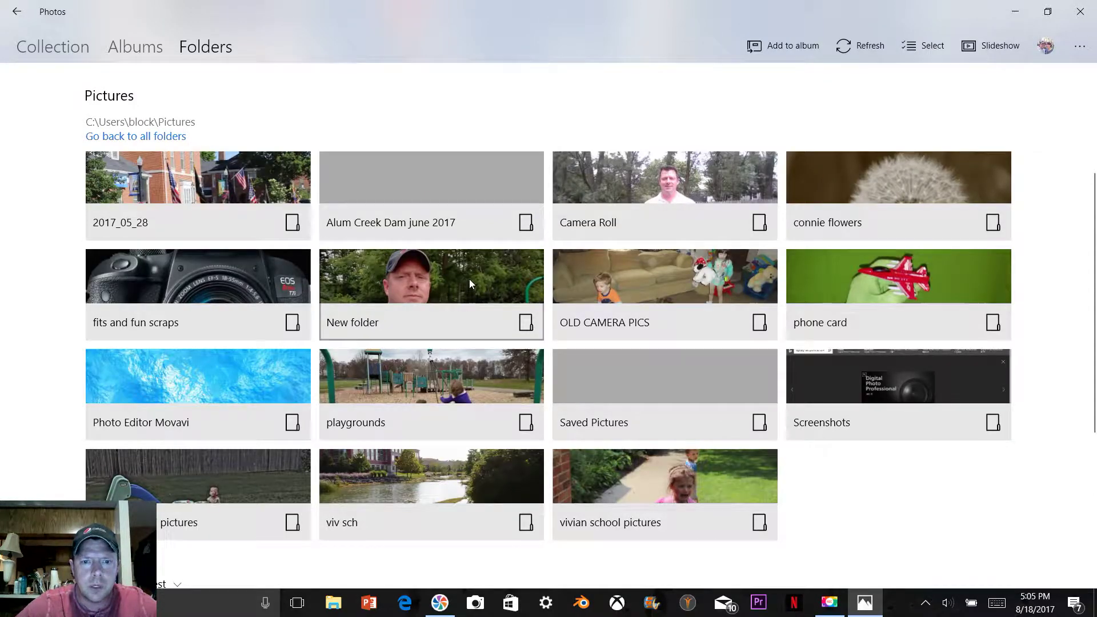
{"action": "left_click", "coordinate": [470, 282]}
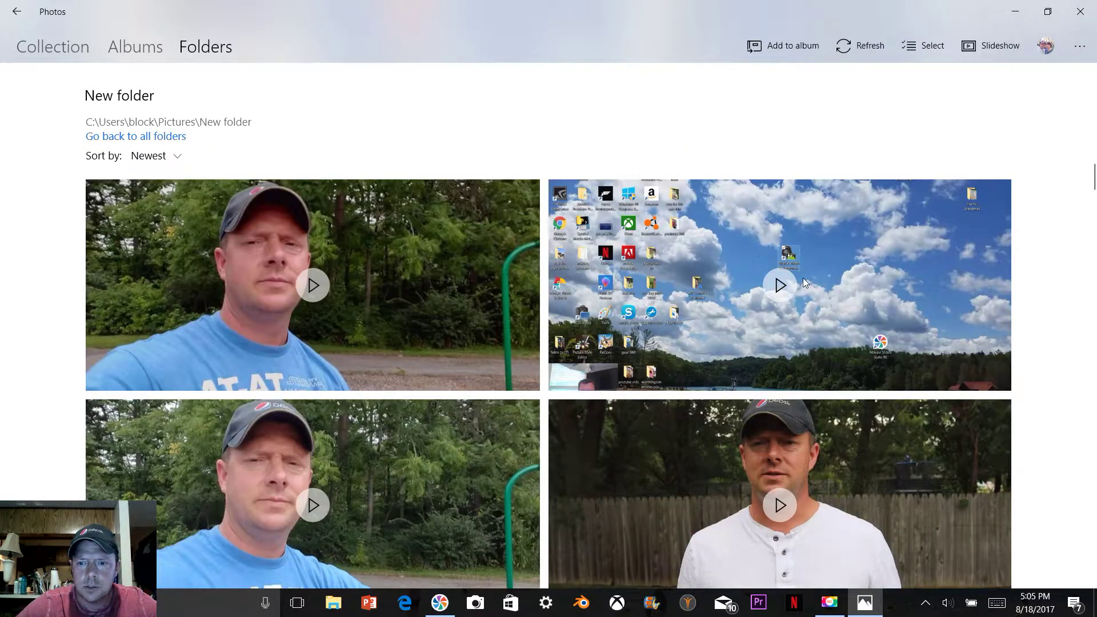
Find the lavender close-up IMG_5956.JPG in the New folder grid and open it full size
{"action": "scroll", "coordinate": [786, 298], "scroll_direction": "down", "scroll_amount": 15}
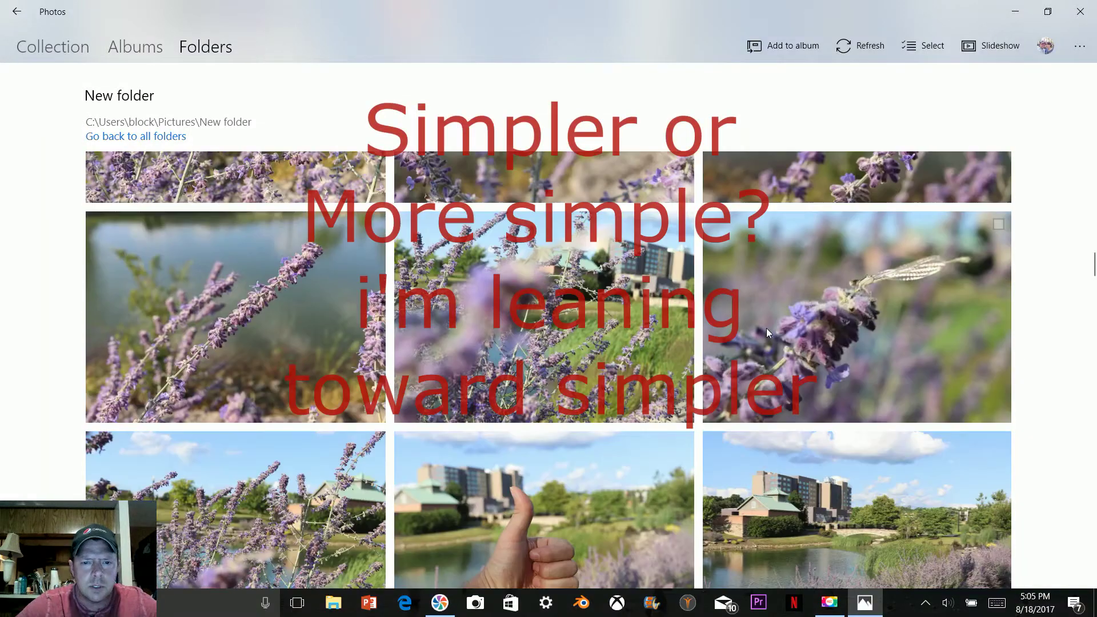
{"action": "scroll", "coordinate": [772, 319], "scroll_direction": "down", "scroll_amount": 1}
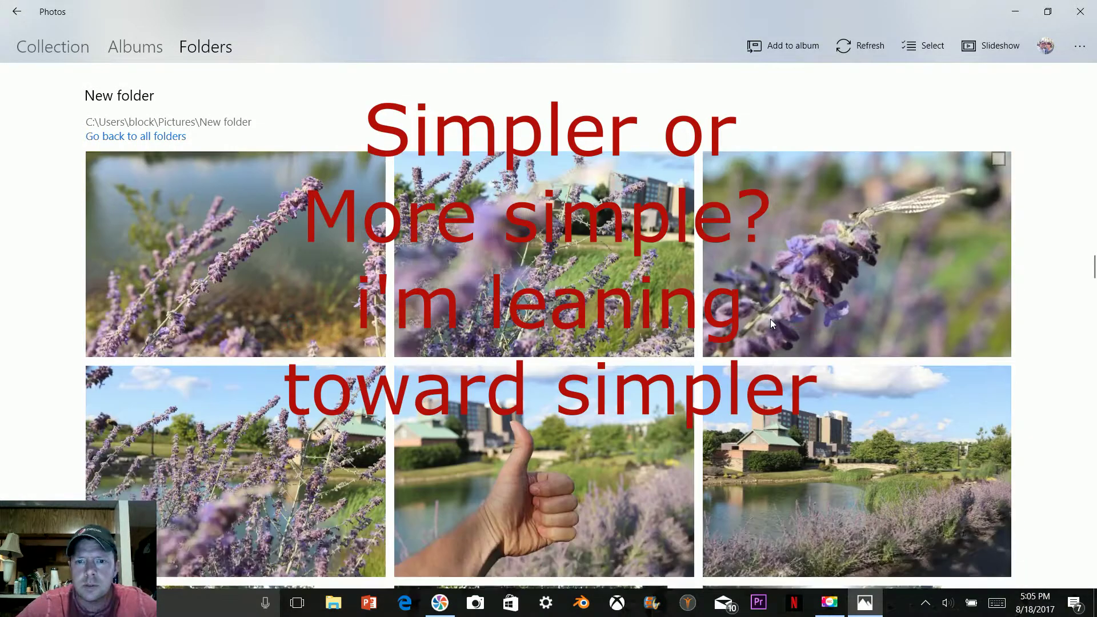
{"action": "scroll", "coordinate": [771, 319], "scroll_direction": "up", "scroll_amount": 1}
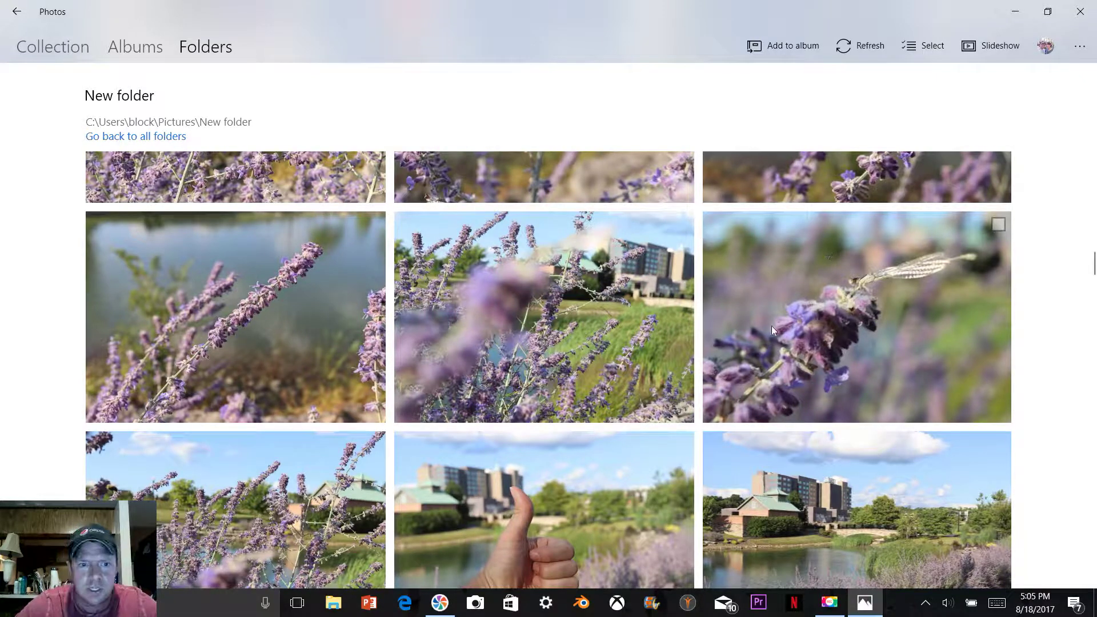
{"action": "scroll", "coordinate": [775, 279], "scroll_direction": "down", "scroll_amount": 3}
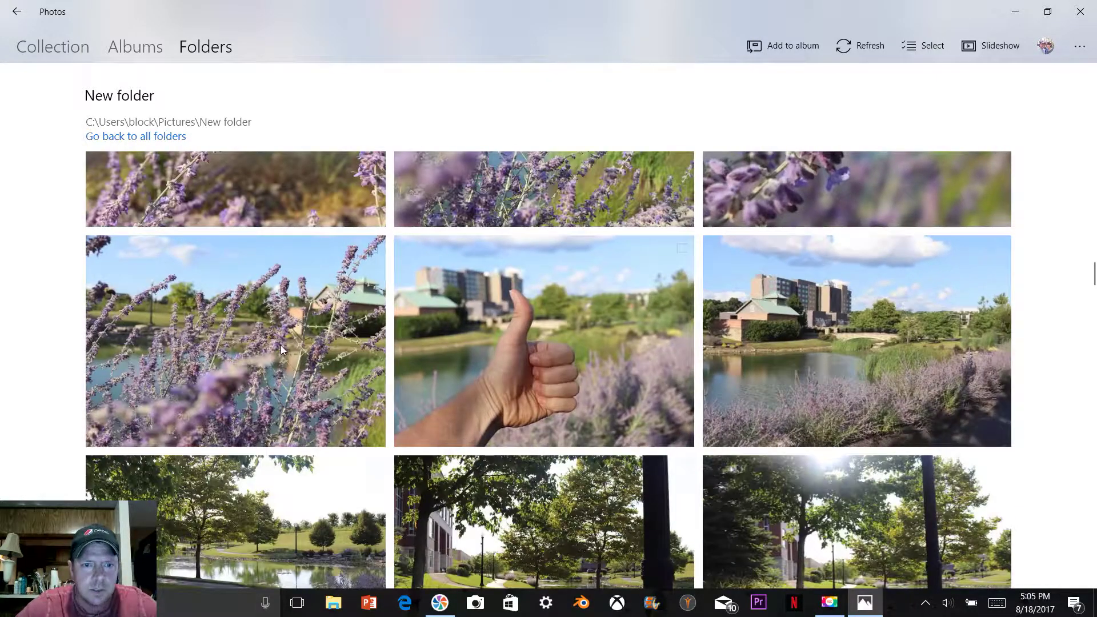
{"action": "scroll", "coordinate": [561, 317], "scroll_direction": "up", "scroll_amount": 5}
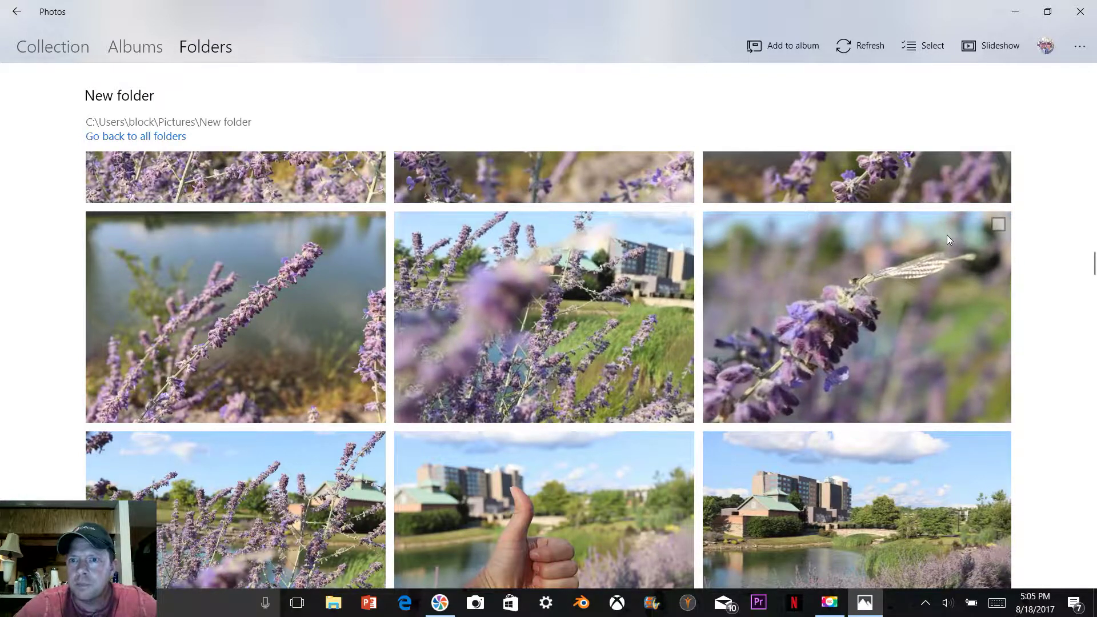
{"action": "scroll", "coordinate": [724, 270], "scroll_direction": "up", "scroll_amount": 3}
{"action": "scroll", "coordinate": [724, 270], "scroll_direction": "down", "scroll_amount": 4}
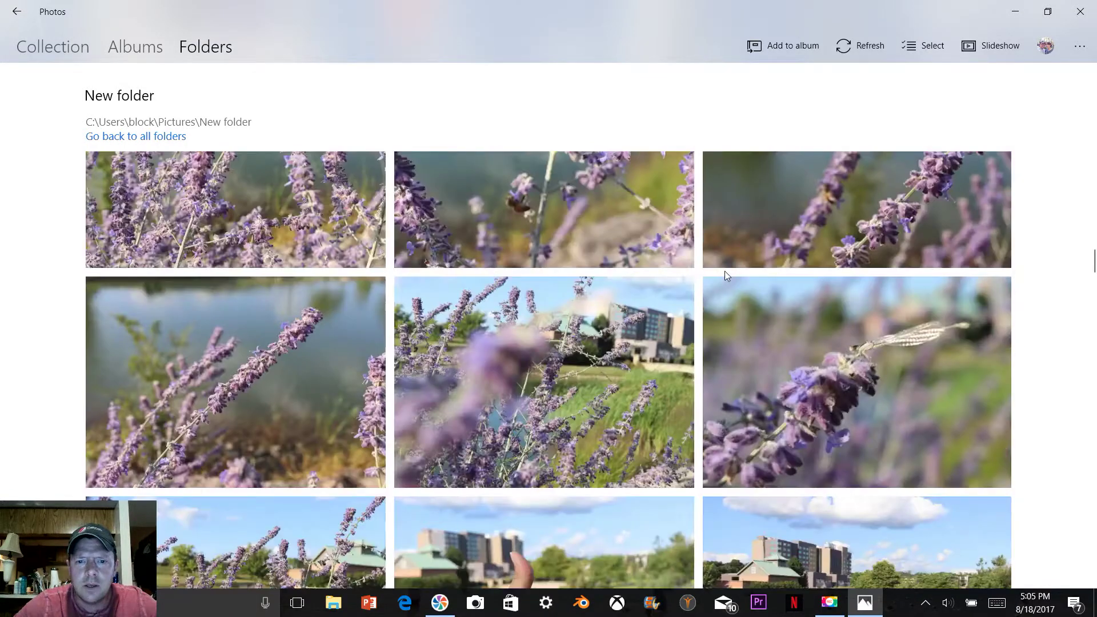
{"action": "scroll", "coordinate": [602, 288], "scroll_direction": "down", "scroll_amount": 3}
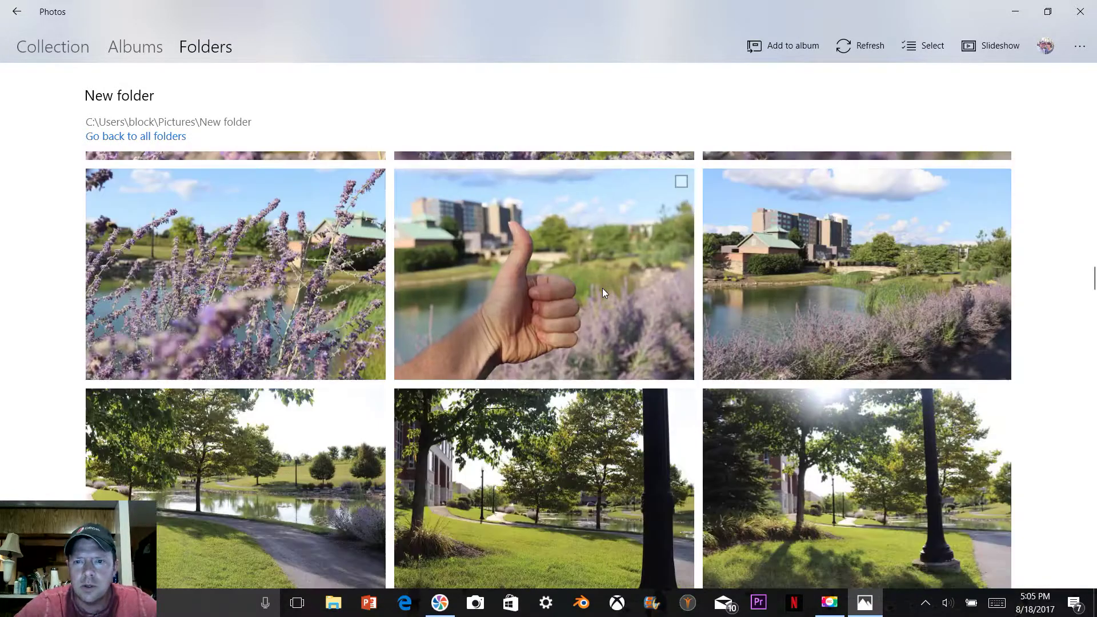
{"action": "scroll", "coordinate": [601, 289], "scroll_direction": "down", "scroll_amount": 1}
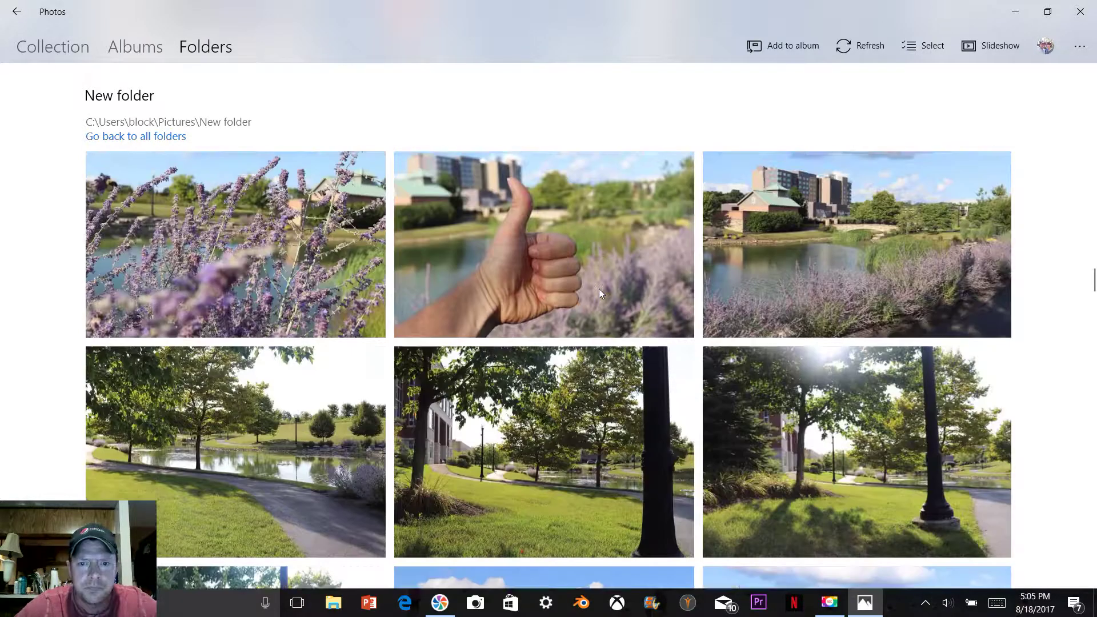
{"action": "scroll", "coordinate": [599, 289], "scroll_direction": "down", "scroll_amount": 2}
{"action": "scroll", "coordinate": [599, 291], "scroll_direction": "up", "scroll_amount": 6}
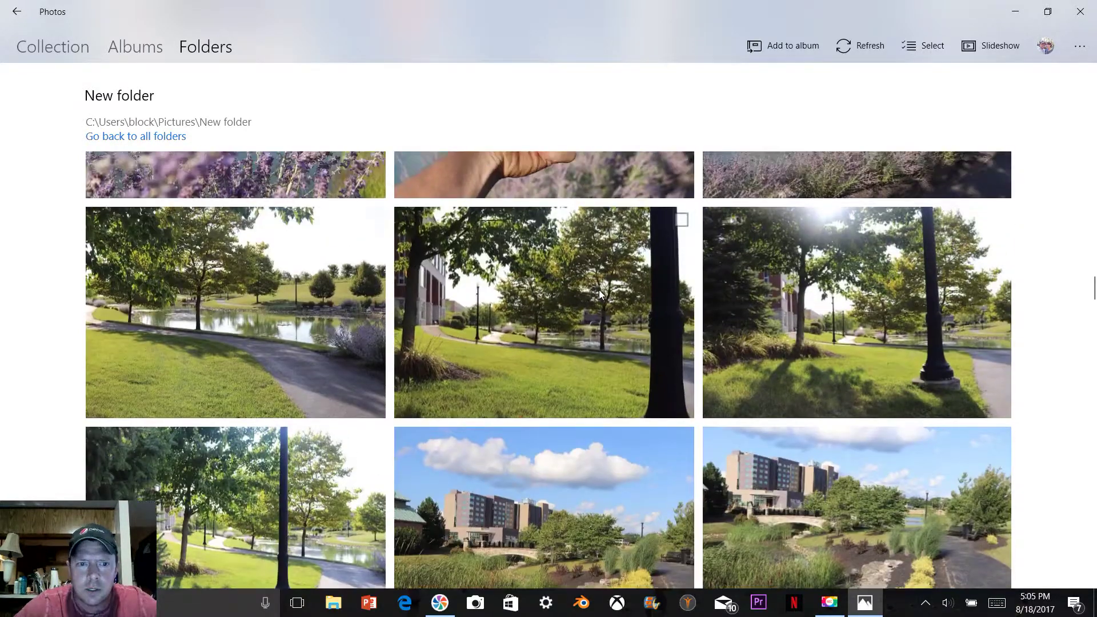
{"action": "scroll", "coordinate": [599, 291], "scroll_direction": "up", "scroll_amount": 1}
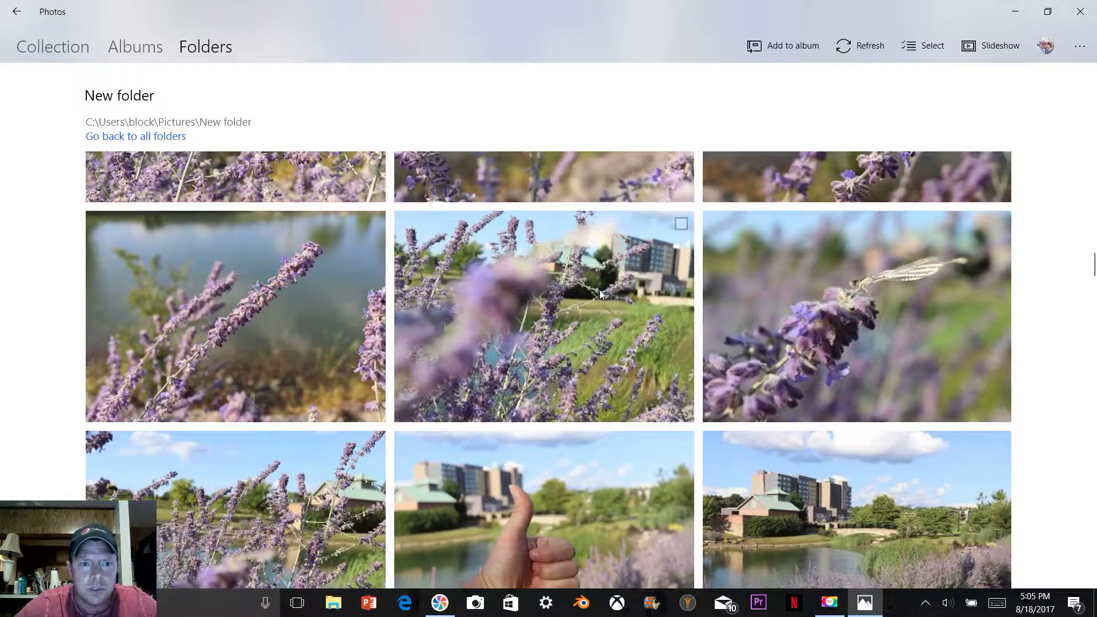
{"action": "left_click", "coordinate": [251, 296]}
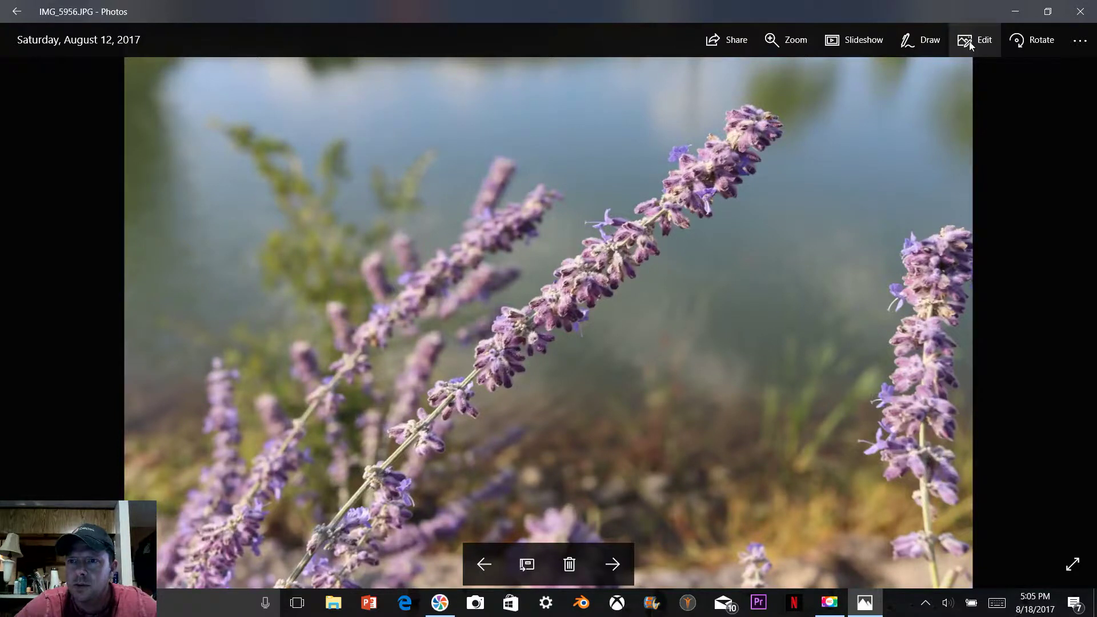
Start editing IMG_5956.JPG, look through the filter thumbnails, and apply auto-enhance
{"action": "left_click", "coordinate": [970, 44]}
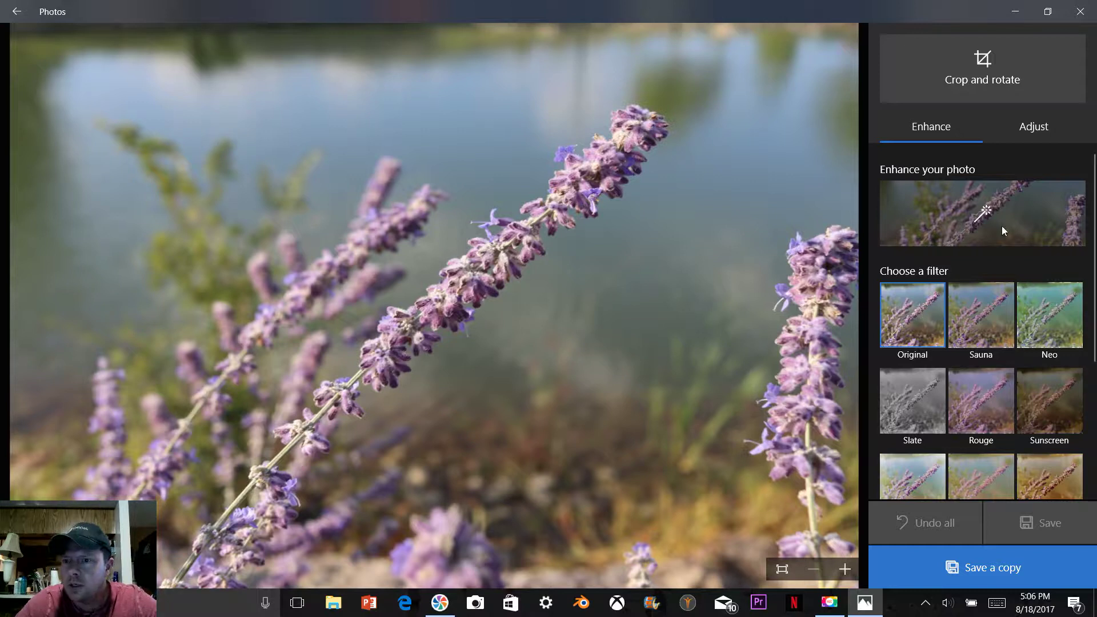
{"action": "scroll", "coordinate": [995, 341], "scroll_direction": "down", "scroll_amount": 3}
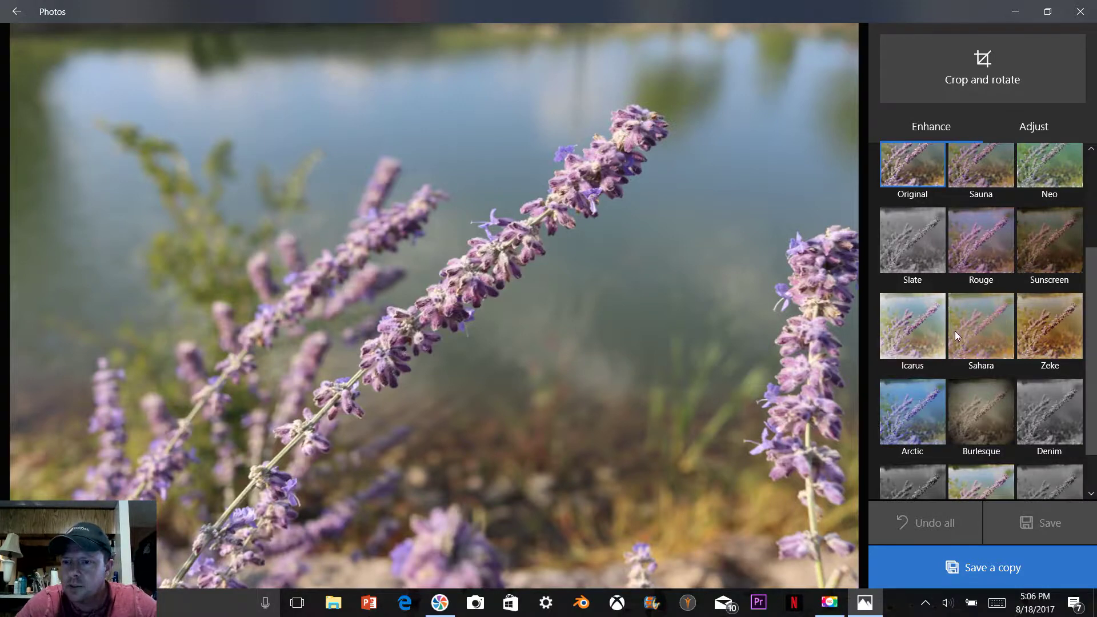
{"action": "scroll", "coordinate": [985, 435], "scroll_direction": "down", "scroll_amount": 1}
{"action": "scroll", "coordinate": [986, 429], "scroll_direction": "up", "scroll_amount": 4}
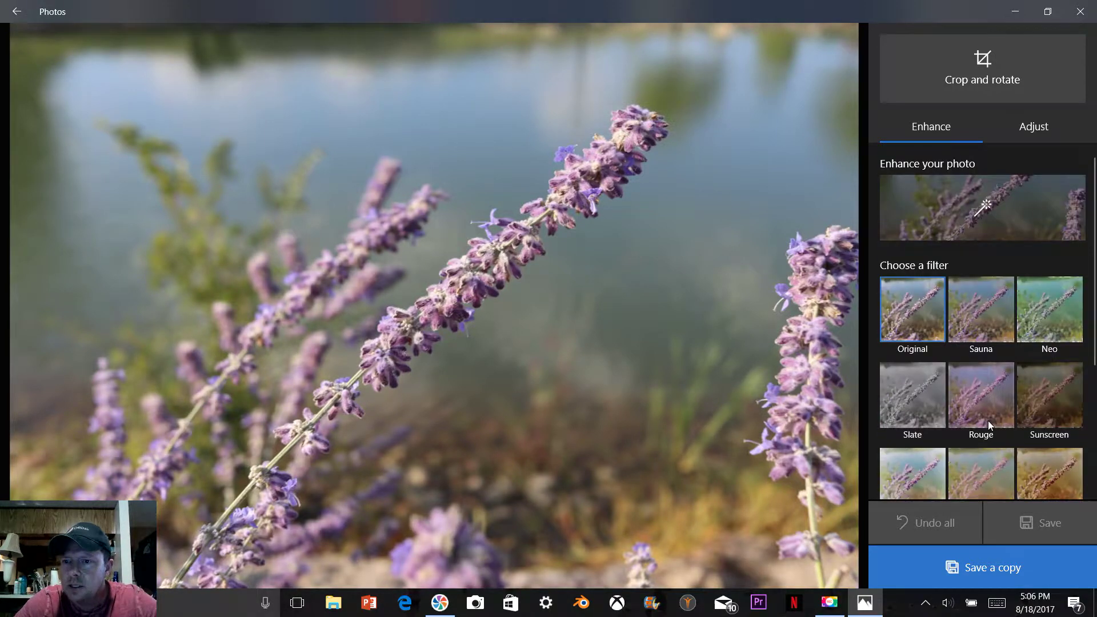
{"action": "scroll", "coordinate": [1029, 299], "scroll_direction": "up", "scroll_amount": 1}
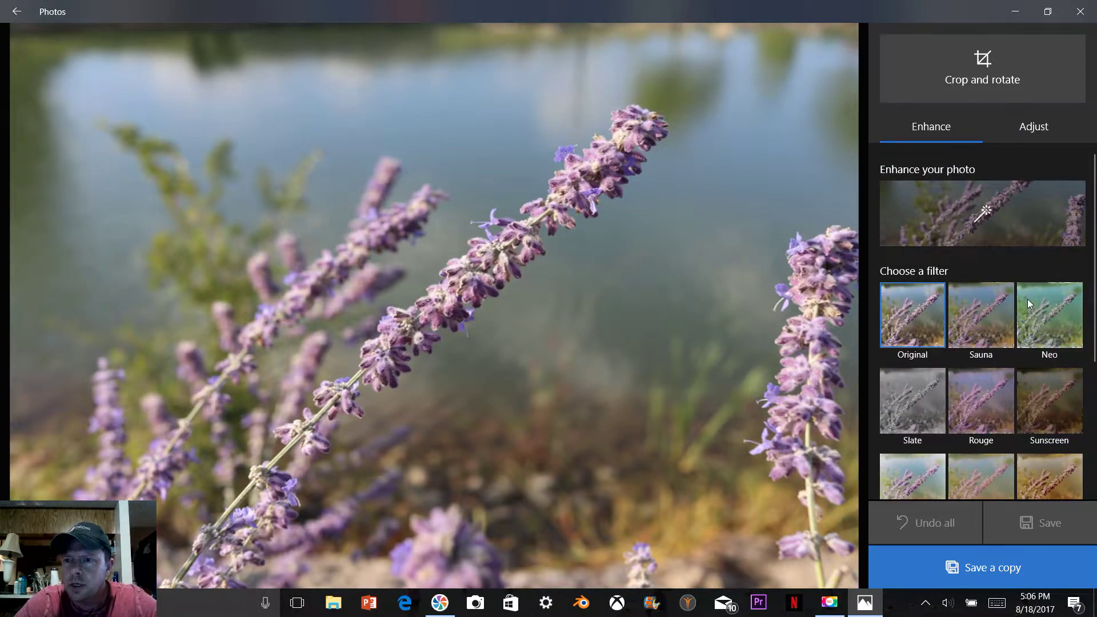
{"action": "left_click", "coordinate": [984, 214]}
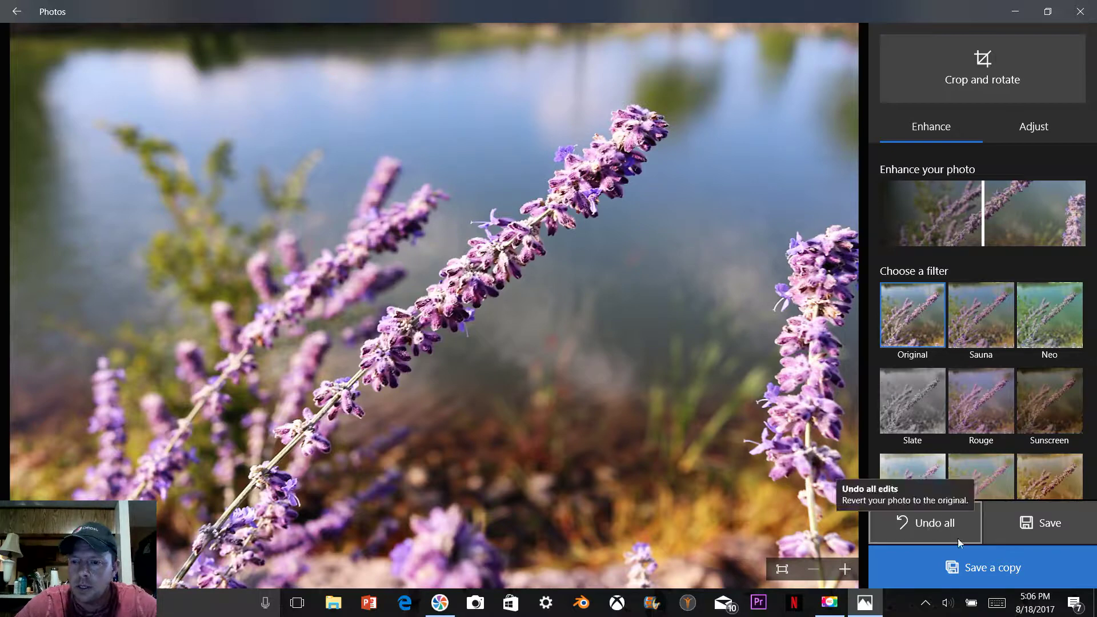
Compare original and enhanced versions with Undo all / Redo all, keeping the enhancement applied
{"action": "left_click", "coordinate": [928, 528]}
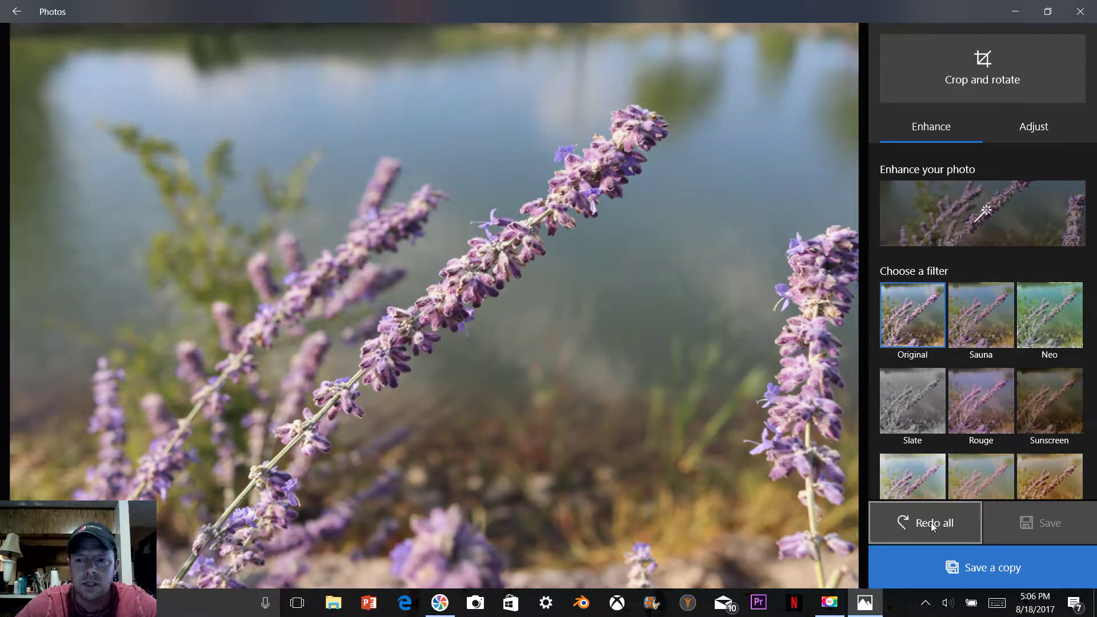
{"action": "left_click", "coordinate": [932, 522]}
{"action": "left_click", "coordinate": [932, 522]}
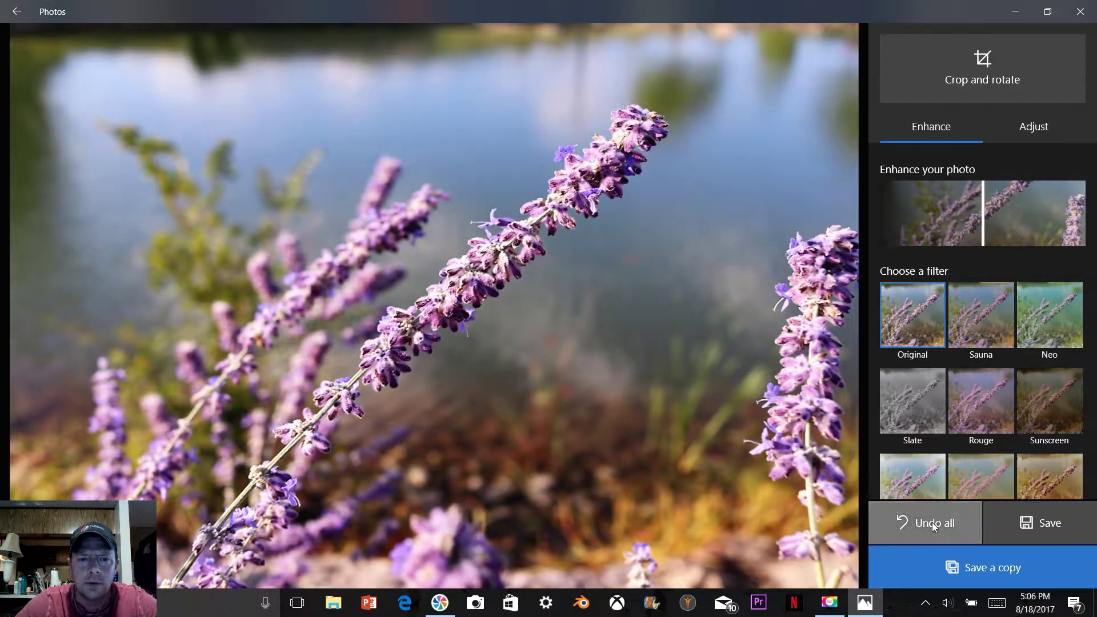
{"action": "left_click", "coordinate": [931, 523]}
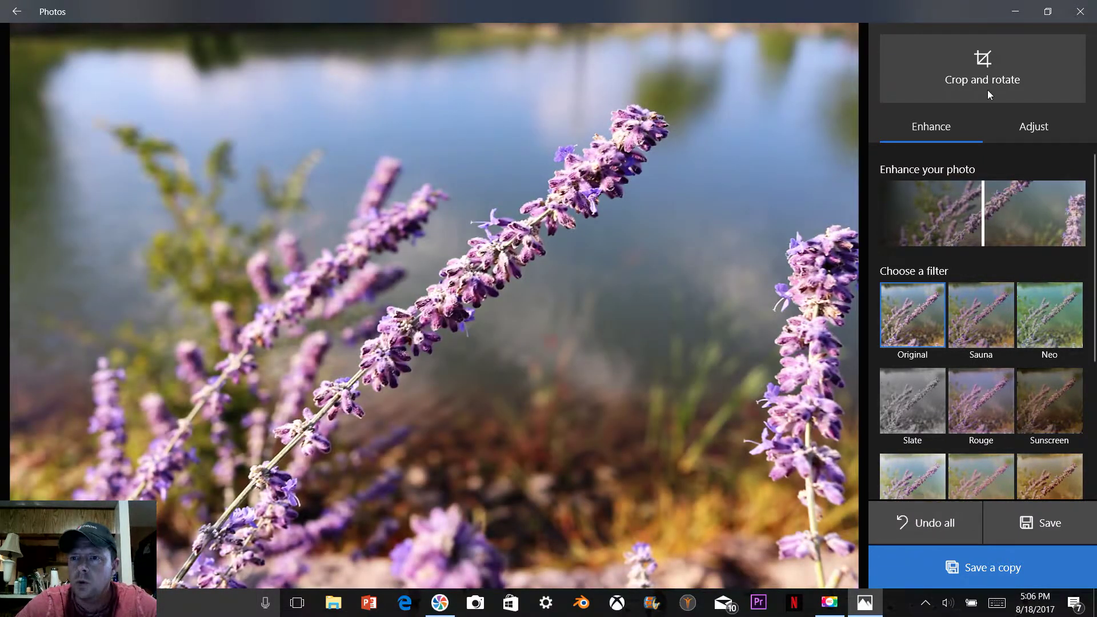
{"action": "left_click", "coordinate": [1030, 129]}
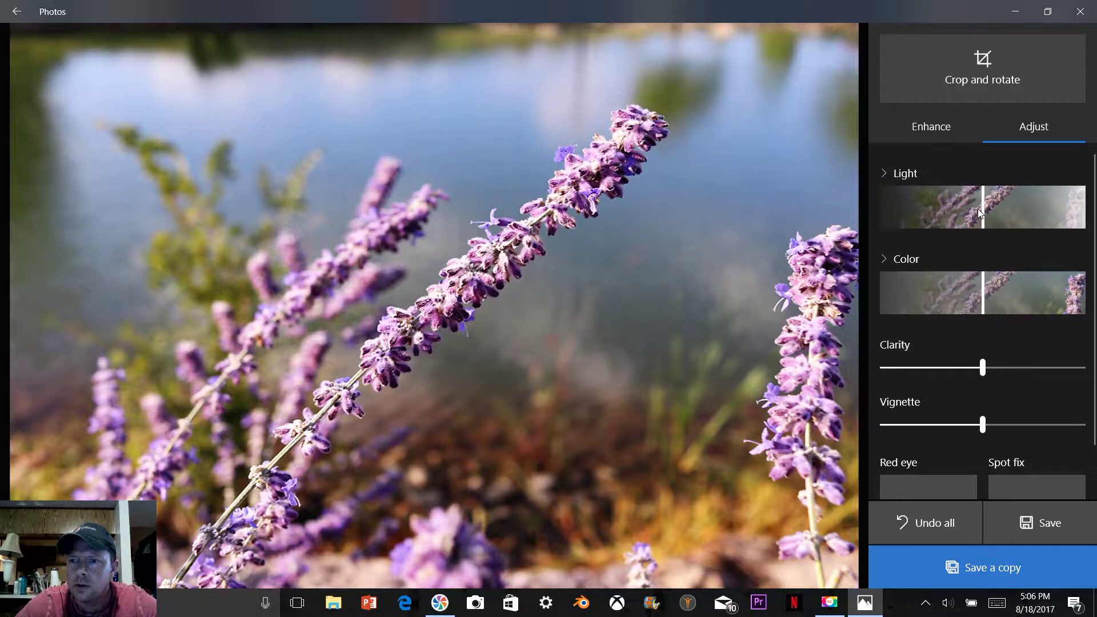
Brighten the photo with the Light slider, boost saturation with the Color slider, and expand Light
{"action": "mouse_move", "coordinate": [984, 209]}
{"action": "left_mouse_down"}
{"action": "mouse_move", "coordinate": [1048, 211]}
{"action": "mouse_move", "coordinate": [947, 210]}
{"action": "mouse_move", "coordinate": [993, 213]}
{"action": "left_mouse_up"}
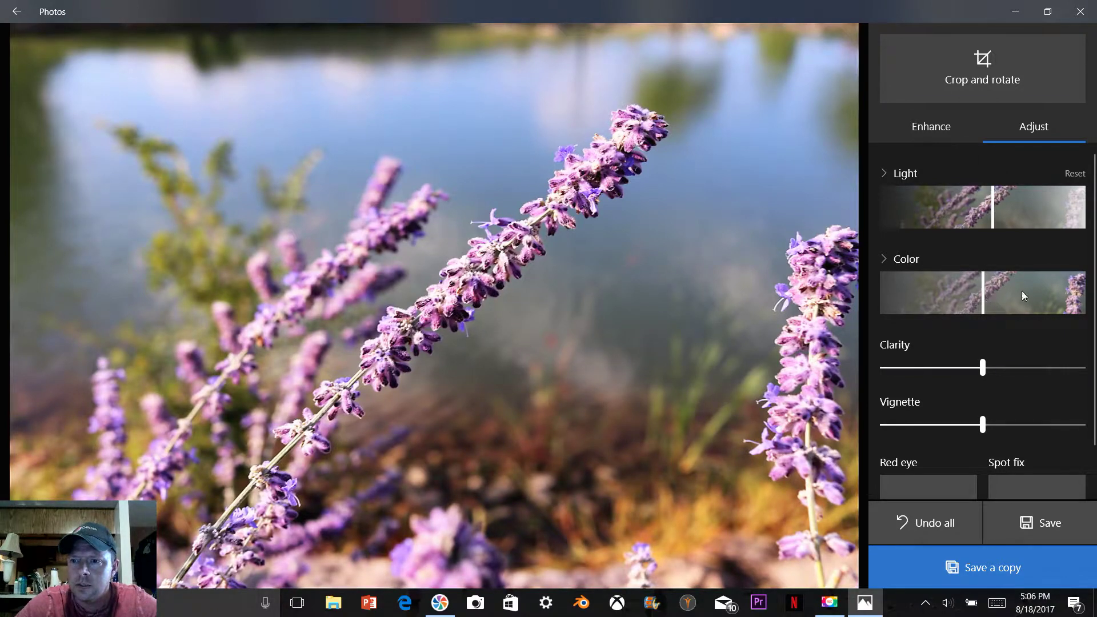
{"action": "left_click_drag", "start_coordinate": [1022, 290], "coordinate": [971, 289]}
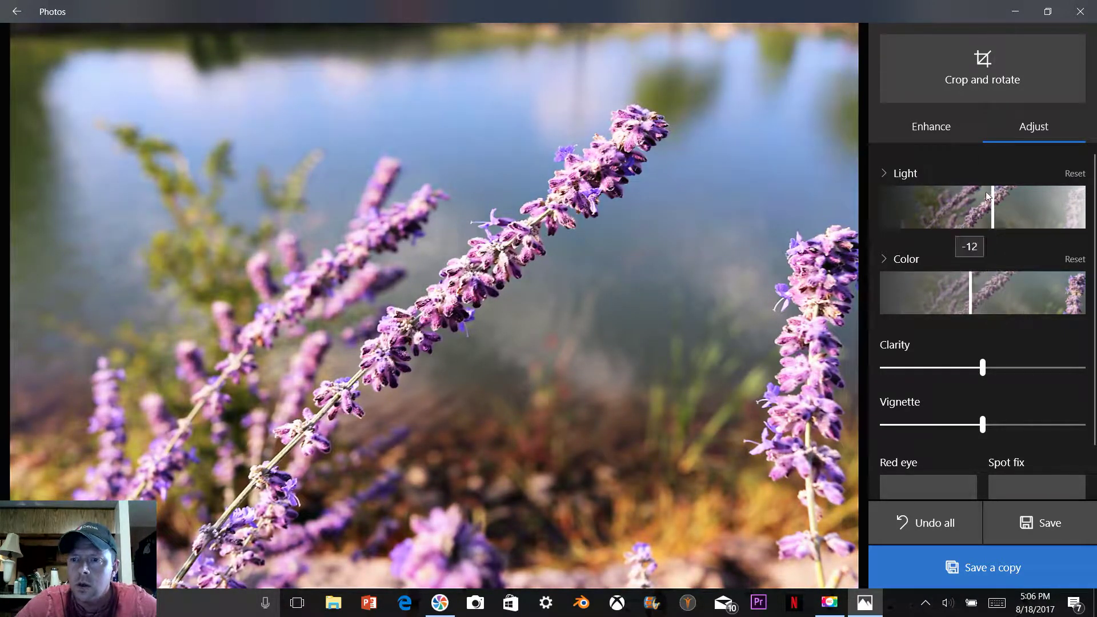
{"action": "left_click", "coordinate": [885, 173]}
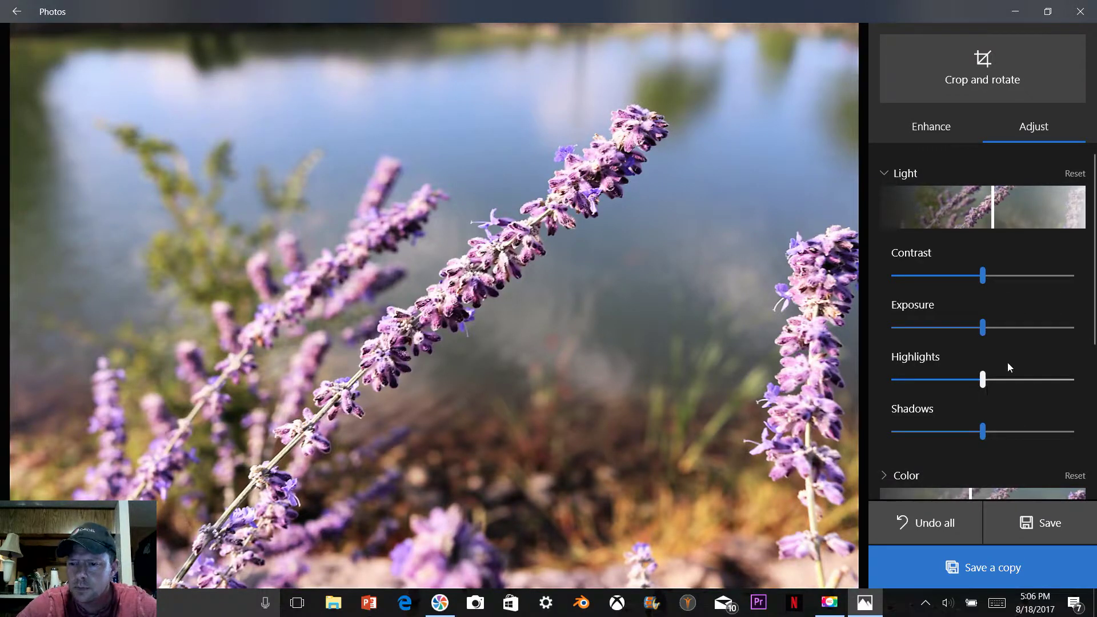
Try the Clarity and Vignette sliders, leaving both at 0
{"action": "scroll", "coordinate": [1006, 364], "scroll_direction": "down", "scroll_amount": 3}
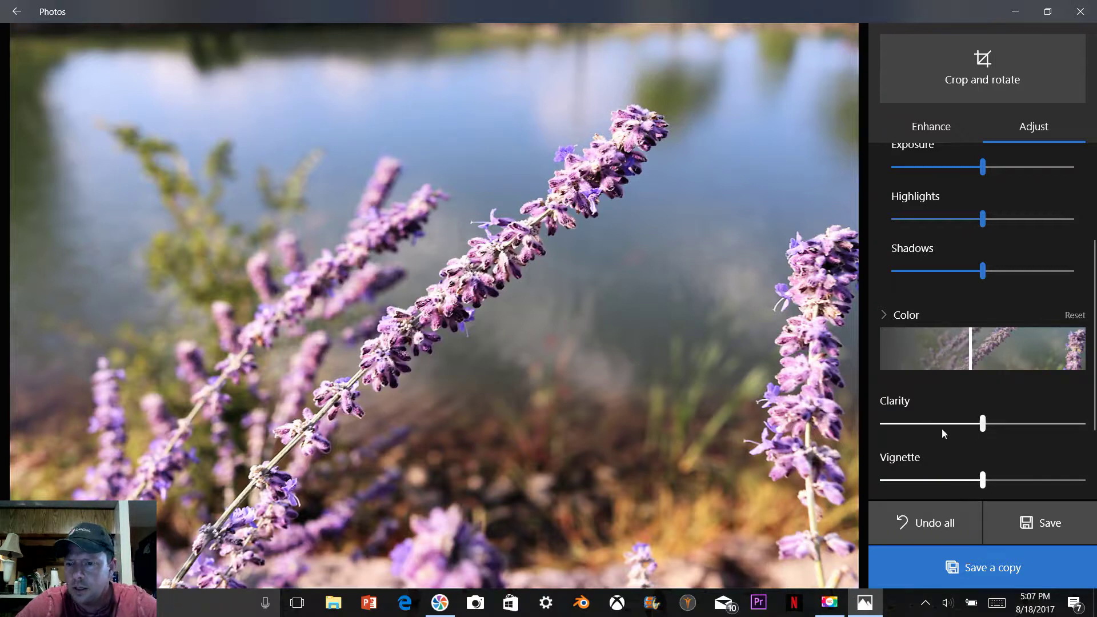
{"action": "left_click", "coordinate": [983, 424]}
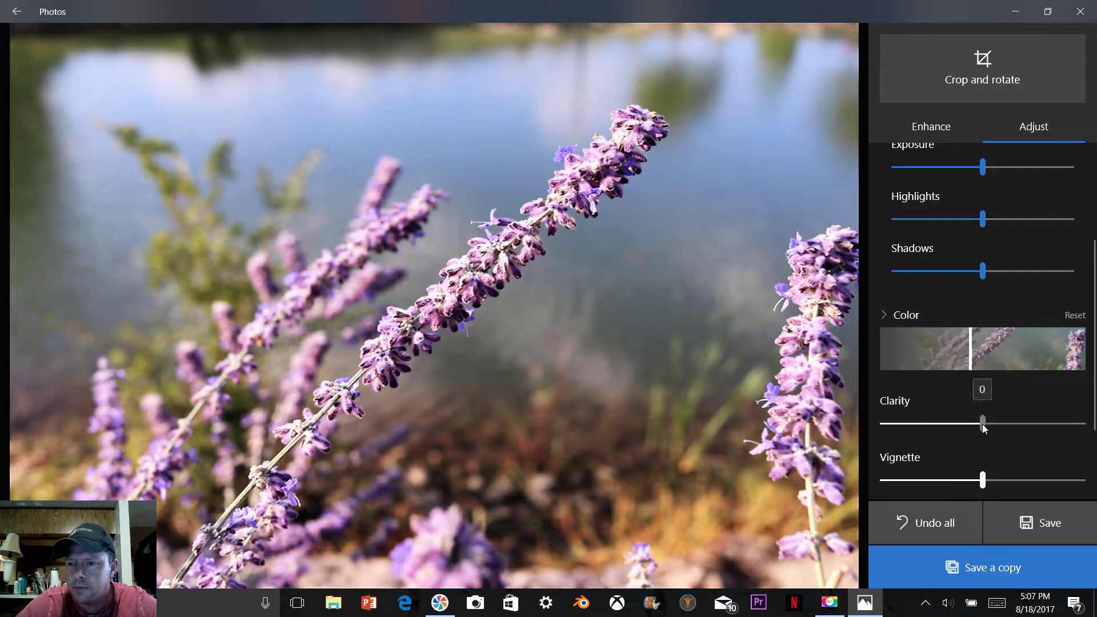
{"action": "left_click_drag", "start_coordinate": [987, 423], "coordinate": [975, 403]}
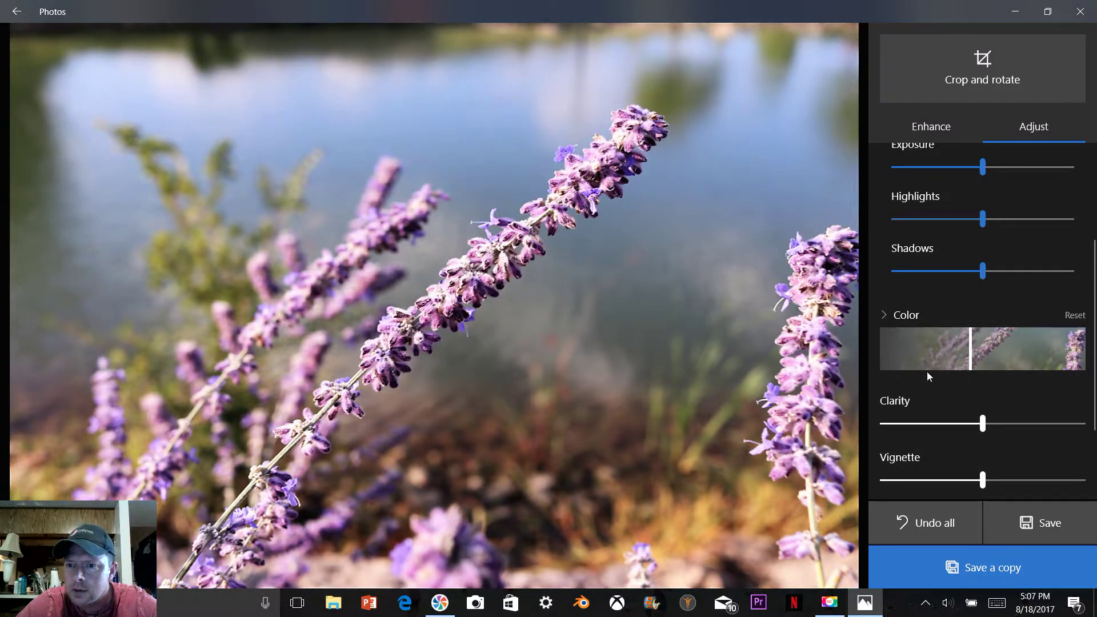
{"action": "mouse_move", "coordinate": [982, 480]}
{"action": "left_mouse_down"}
{"action": "mouse_move", "coordinate": [907, 472]}
{"action": "mouse_move", "coordinate": [1041, 469]}
{"action": "mouse_move", "coordinate": [906, 478]}
{"action": "mouse_move", "coordinate": [994, 479]}
{"action": "mouse_move", "coordinate": [984, 479]}
{"action": "left_mouse_up"}
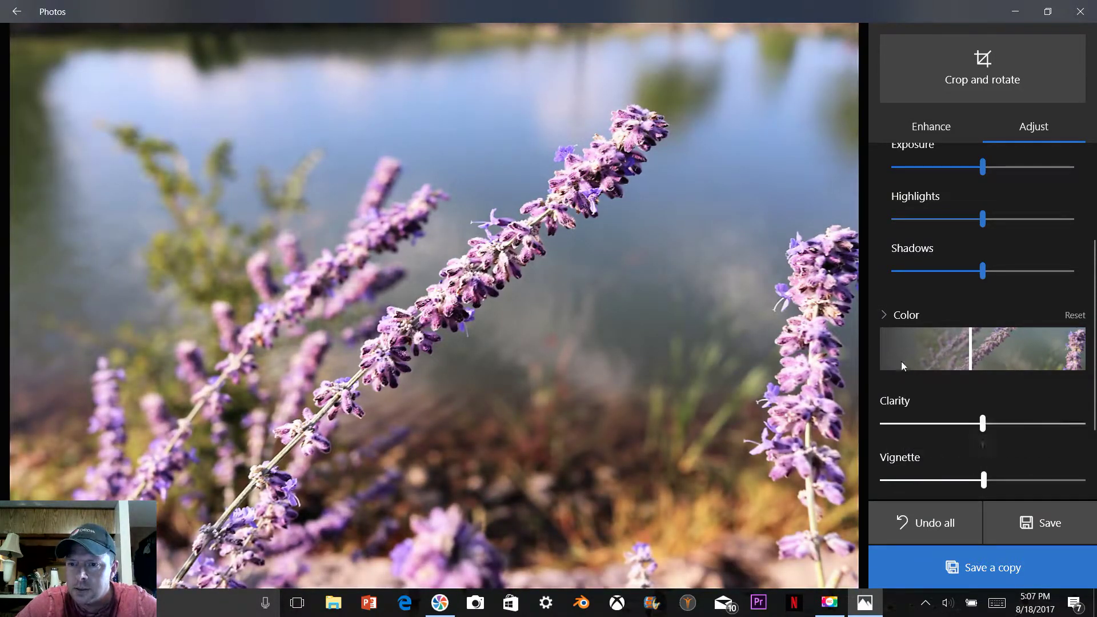
Expand Color and try Tint values including -3 and a warmer Warmth, ending near 0
{"action": "left_click", "coordinate": [884, 315]}
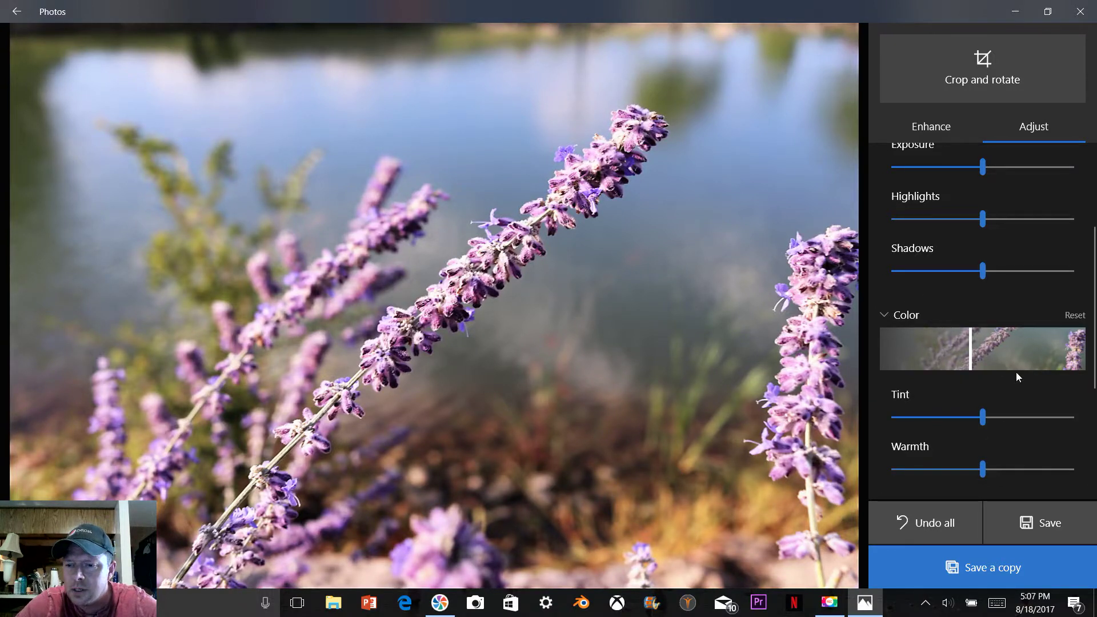
{"action": "scroll", "coordinate": [1015, 373], "scroll_direction": "down", "scroll_amount": 2}
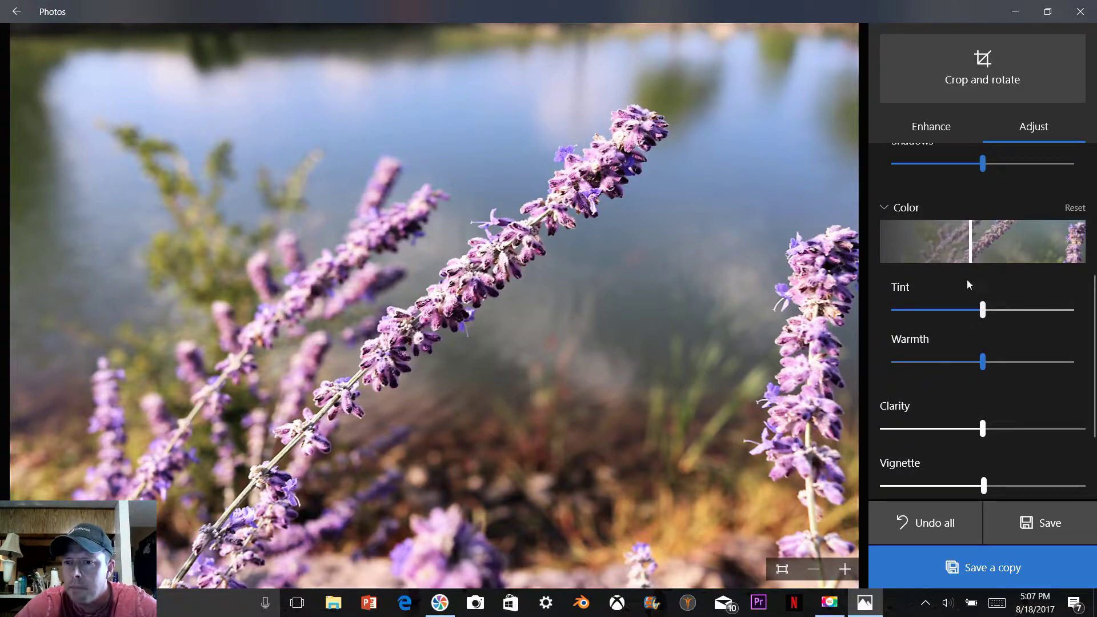
{"action": "left_click_drag", "start_coordinate": [984, 311], "coordinate": [957, 314]}
{"action": "left_click", "coordinate": [983, 318]}
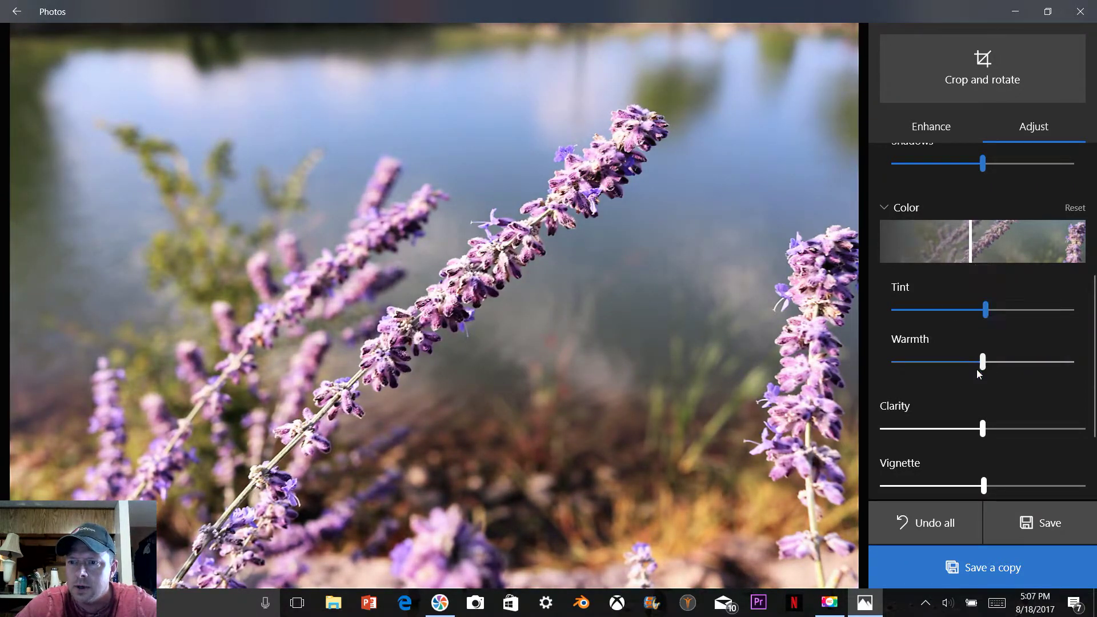
{"action": "left_click", "coordinate": [983, 314]}
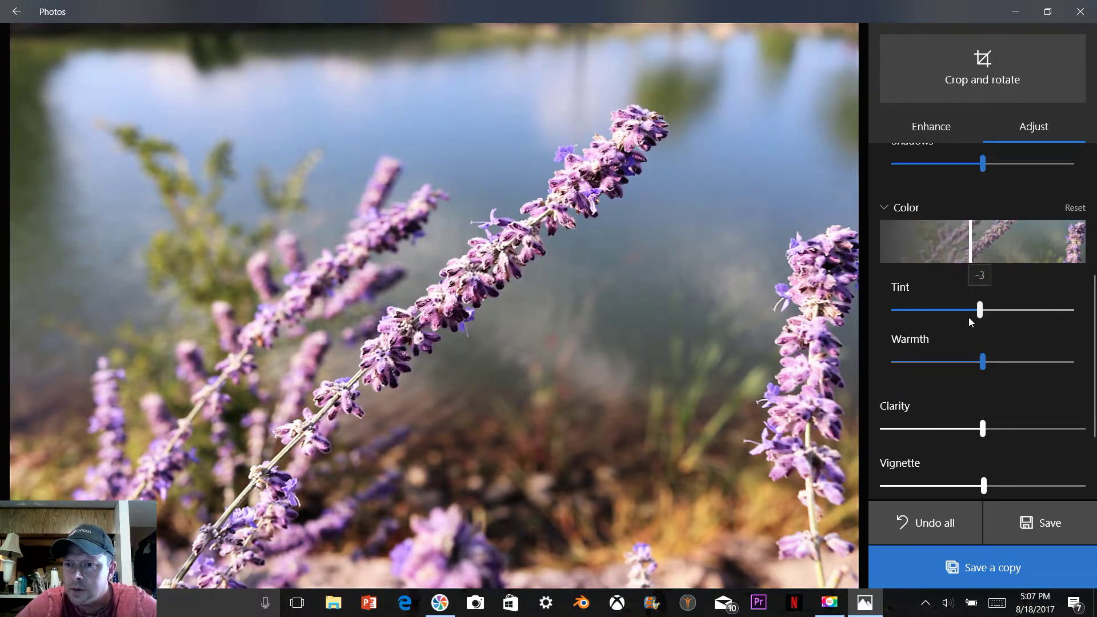
{"action": "mouse_move", "coordinate": [985, 363]}
{"action": "left_mouse_down"}
{"action": "mouse_move", "coordinate": [1013, 361]}
{"action": "mouse_move", "coordinate": [962, 361]}
{"action": "mouse_move", "coordinate": [981, 363]}
{"action": "left_mouse_up"}
Spot-fix two blemishes in the water background, then switch Spot fix off
{"action": "scroll", "coordinate": [1021, 317], "scroll_direction": "down", "scroll_amount": 2}
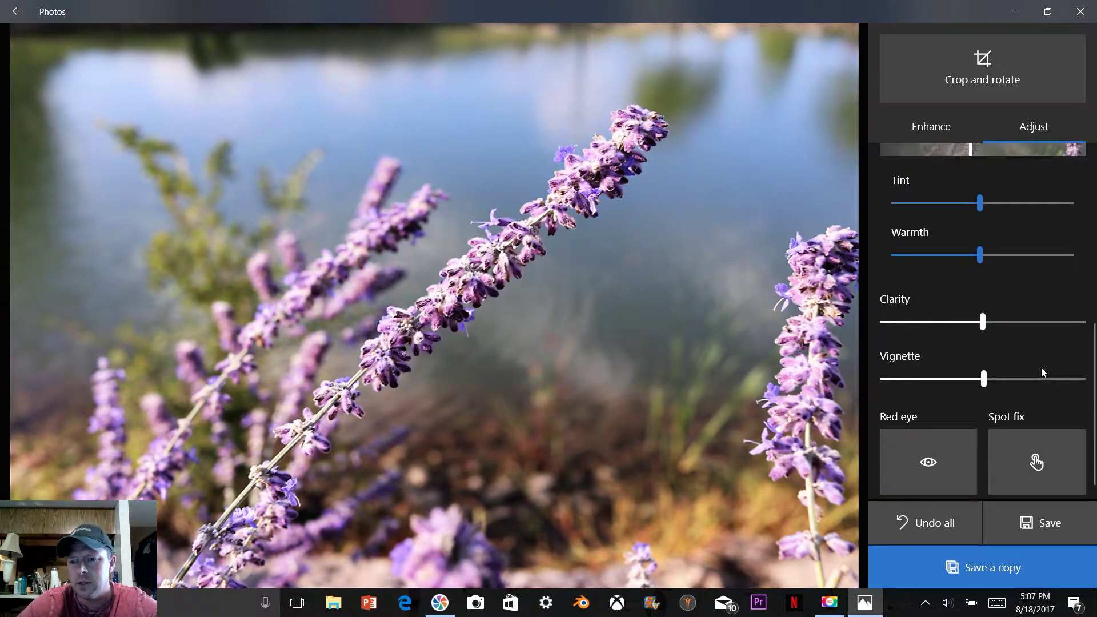
{"action": "left_click", "coordinate": [1041, 450]}
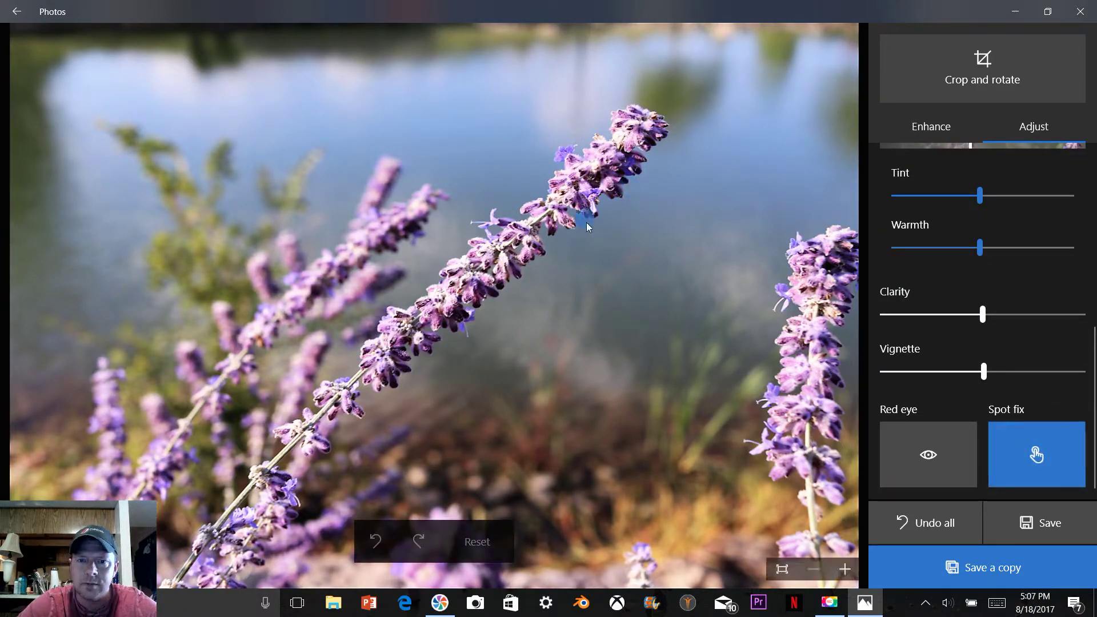
{"action": "left_click", "coordinate": [687, 283]}
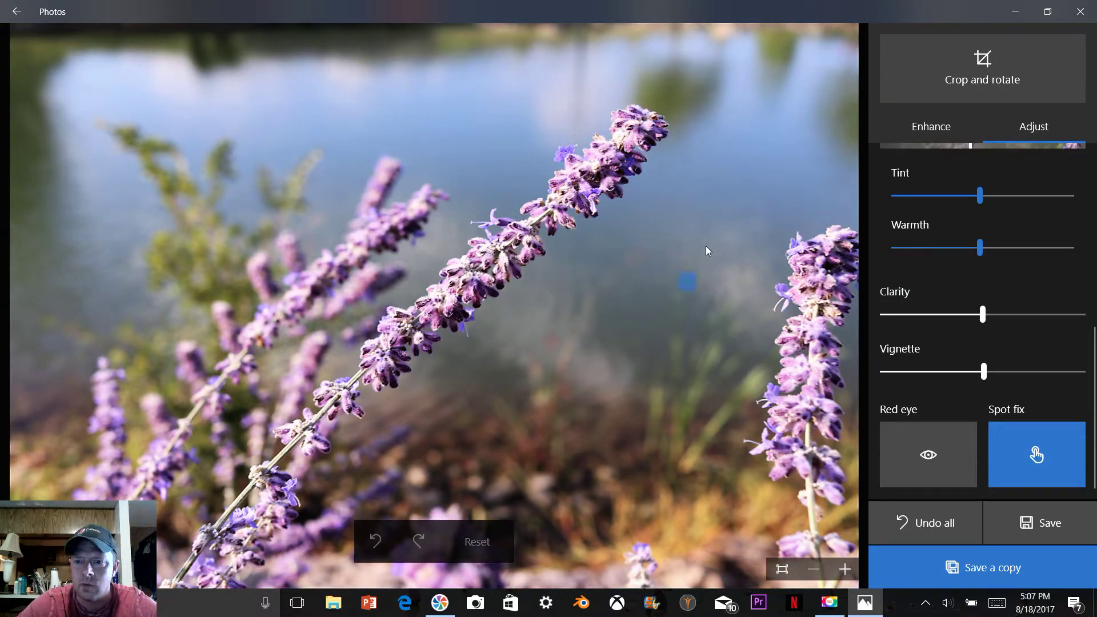
{"action": "left_click", "coordinate": [716, 293]}
{"action": "left_click", "coordinate": [1038, 463]}
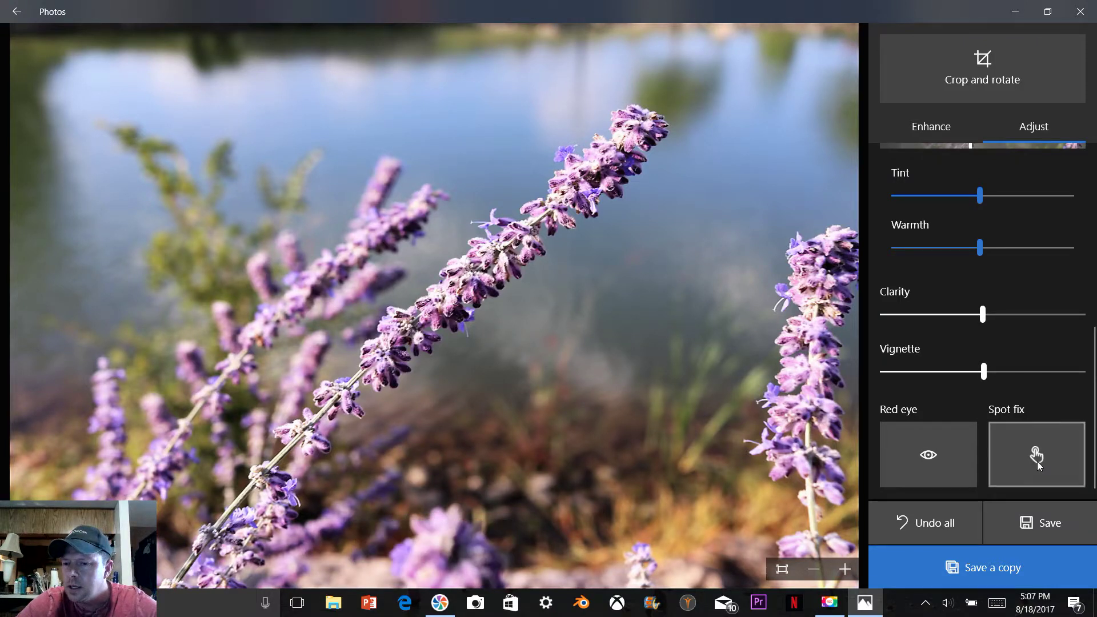
{"action": "left_click", "coordinate": [1041, 453]}
{"action": "left_click", "coordinate": [1041, 454]}
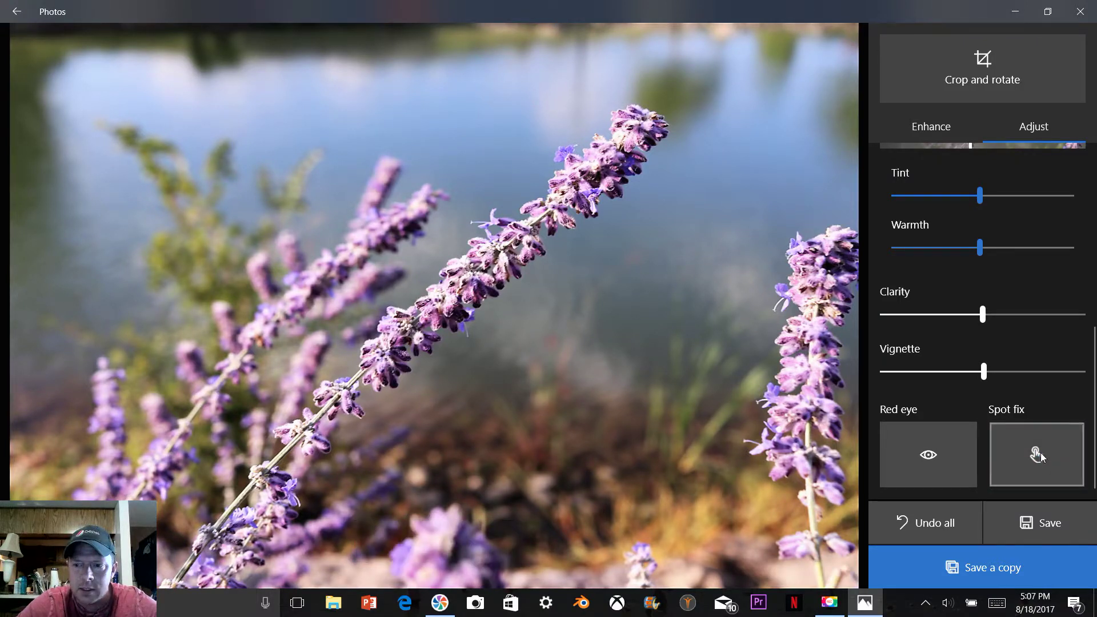
{"action": "left_click", "coordinate": [1041, 453]}
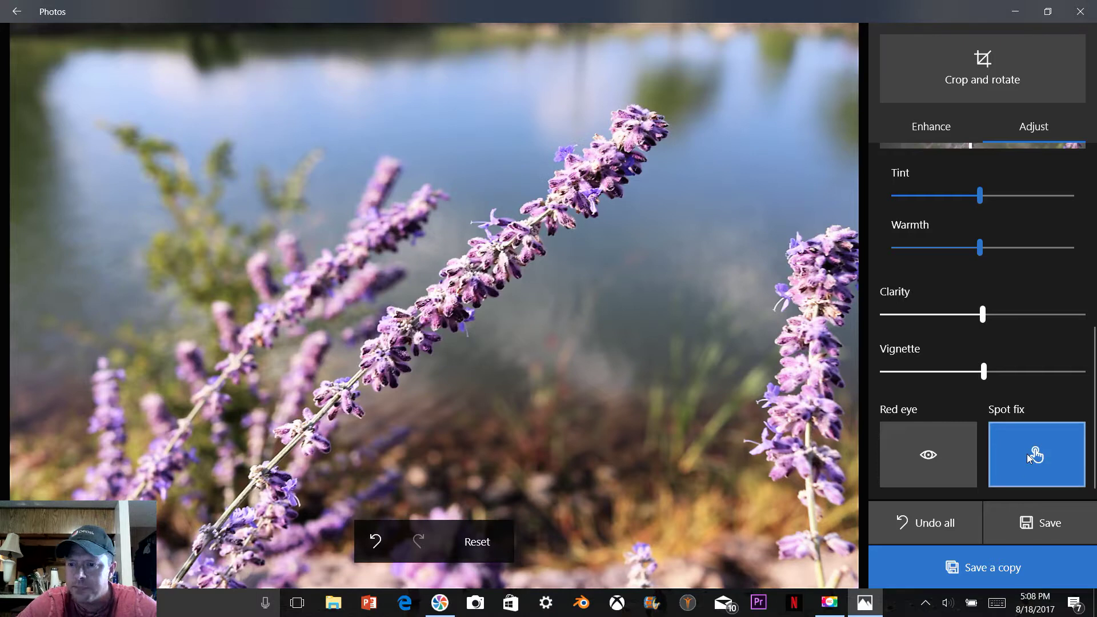
{"action": "left_click", "coordinate": [1027, 454]}
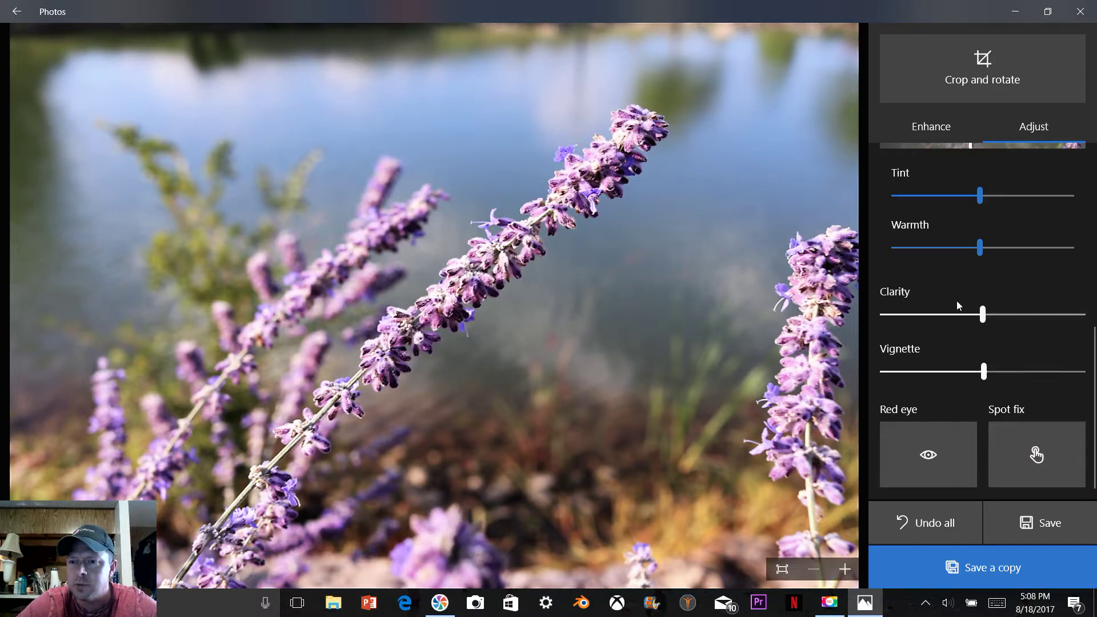
{"action": "scroll", "coordinate": [1026, 326], "scroll_direction": "up", "scroll_amount": 6}
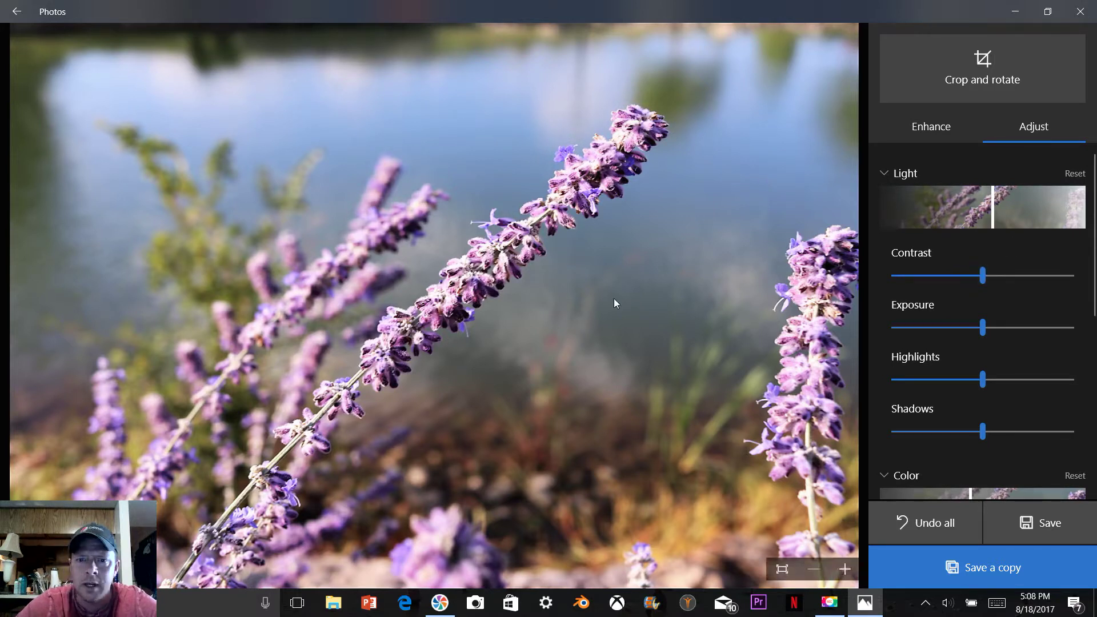
{"action": "left_click", "coordinate": [946, 526]}
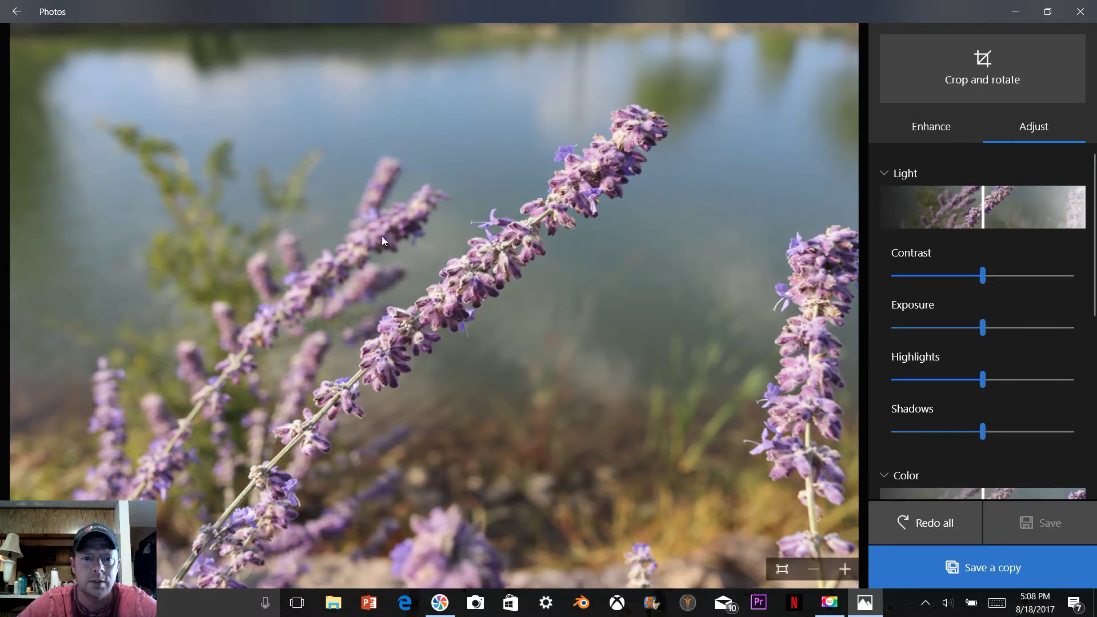
{"action": "left_click", "coordinate": [939, 521]}
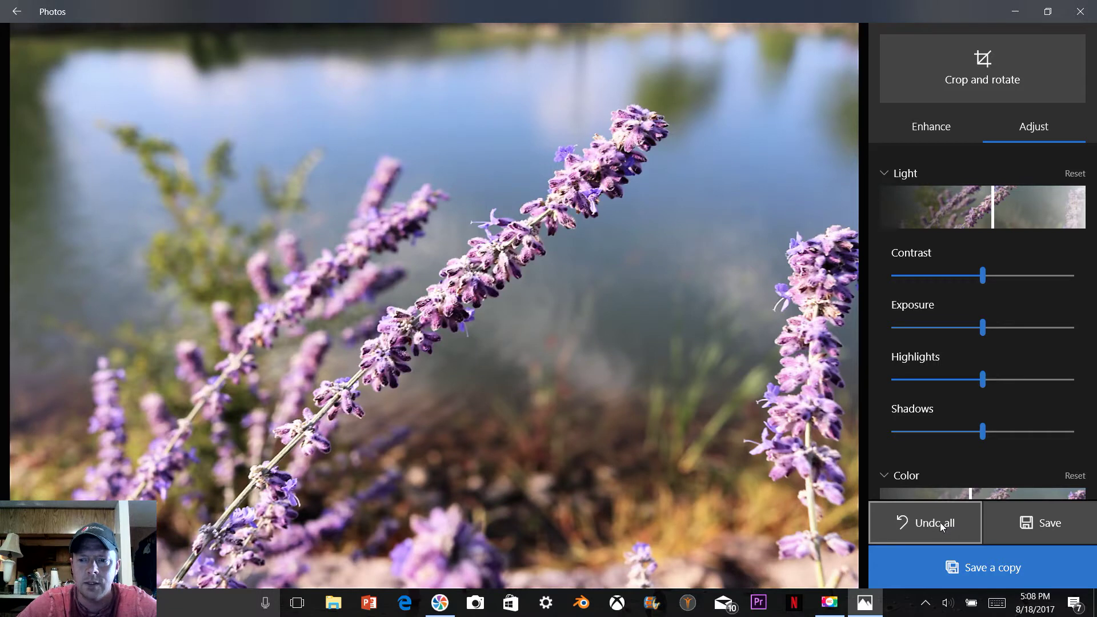